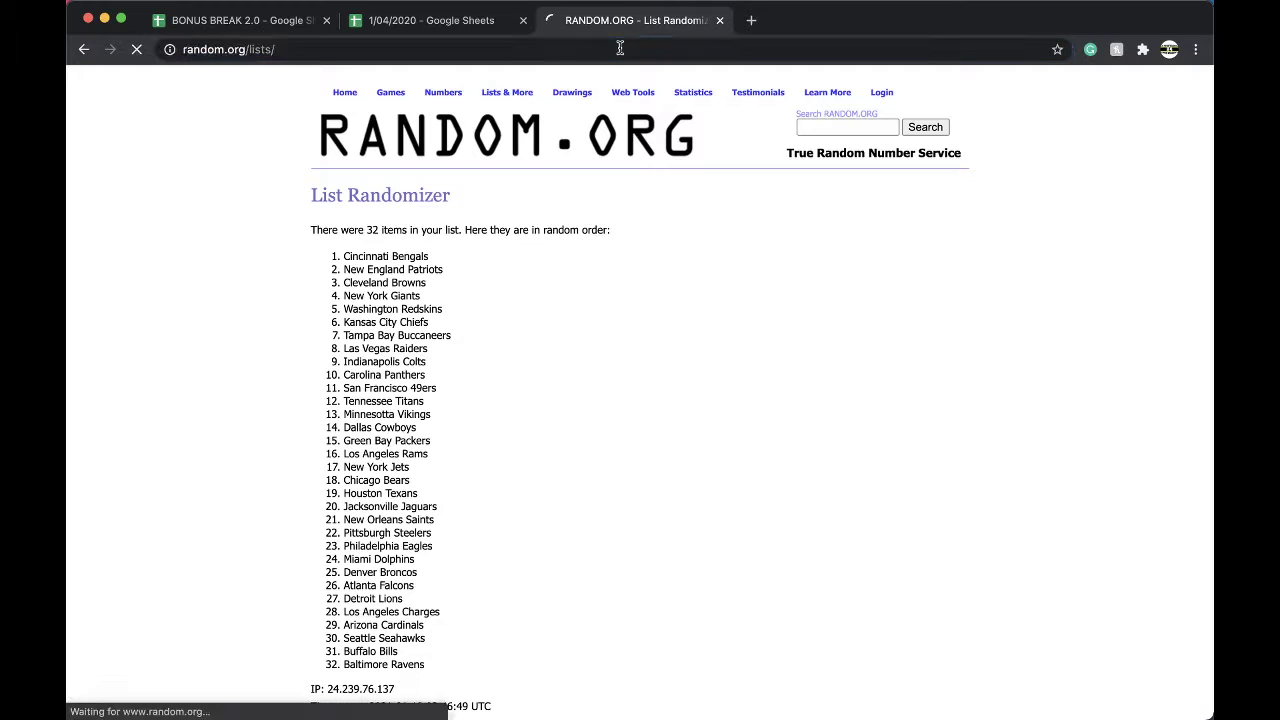
Step: Randomize the list of 16 jersey numbers five times
click(334, 575)
click(327, 553)
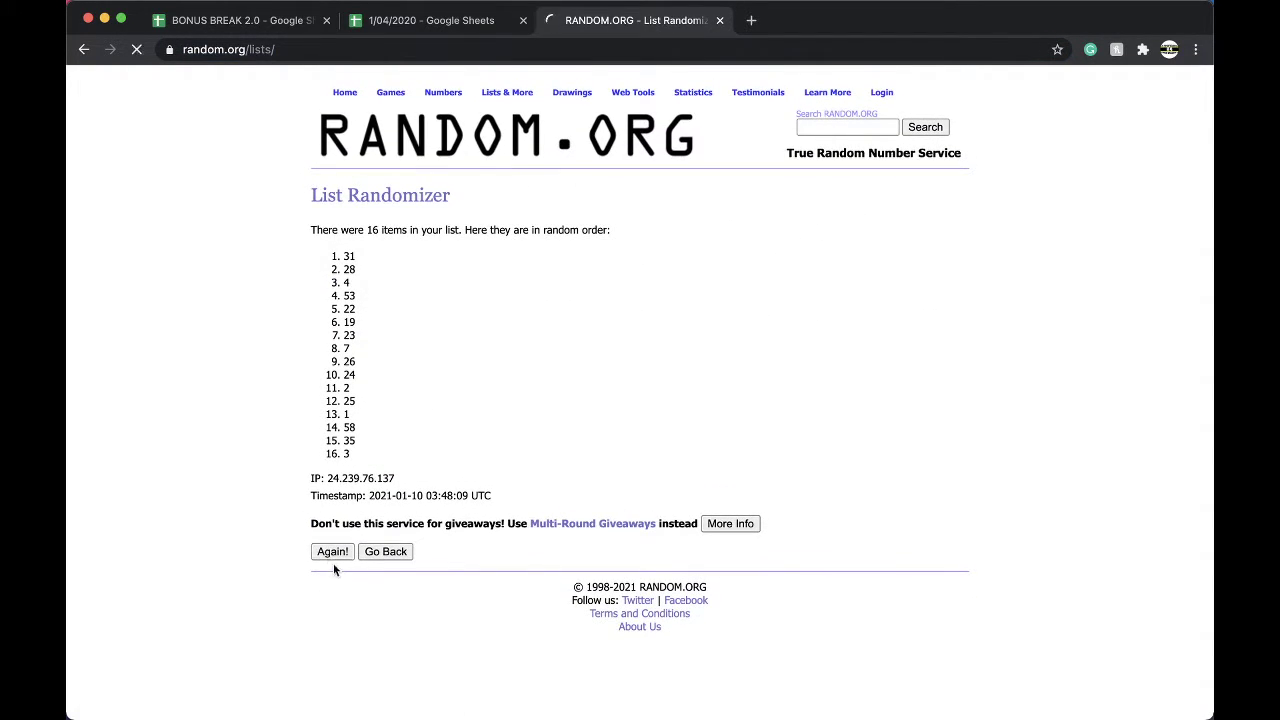
click(331, 581)
click(331, 581)
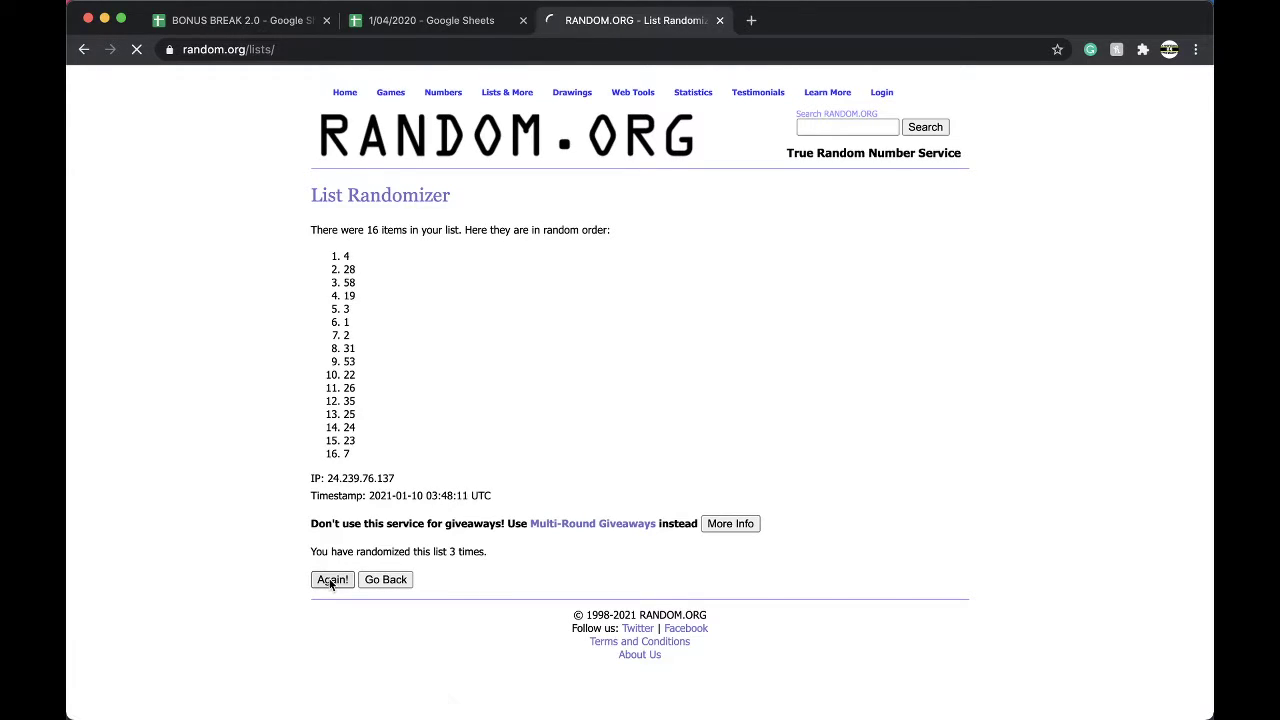
click(331, 581)
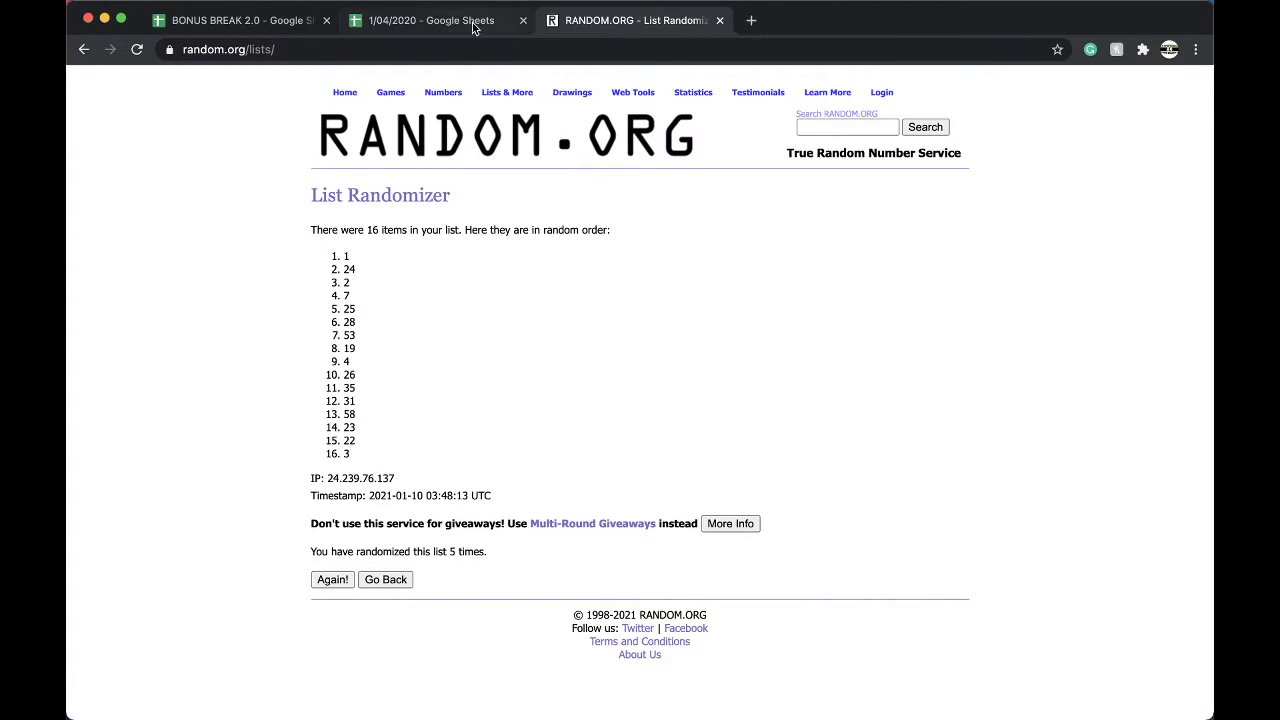
Step: Switch to the 1/04/2020 spreadsheet and fill cell E1, holding number 1, with bright green
click(431, 20)
click(661, 166)
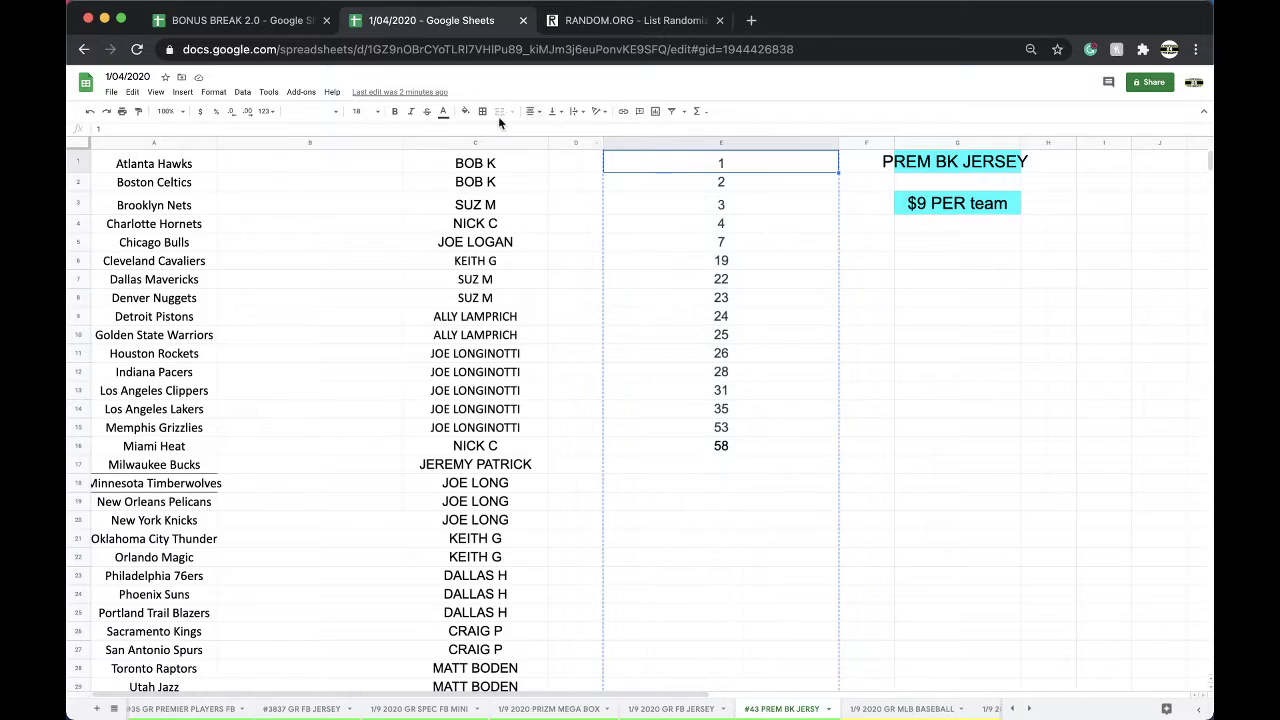
click(465, 111)
click(515, 161)
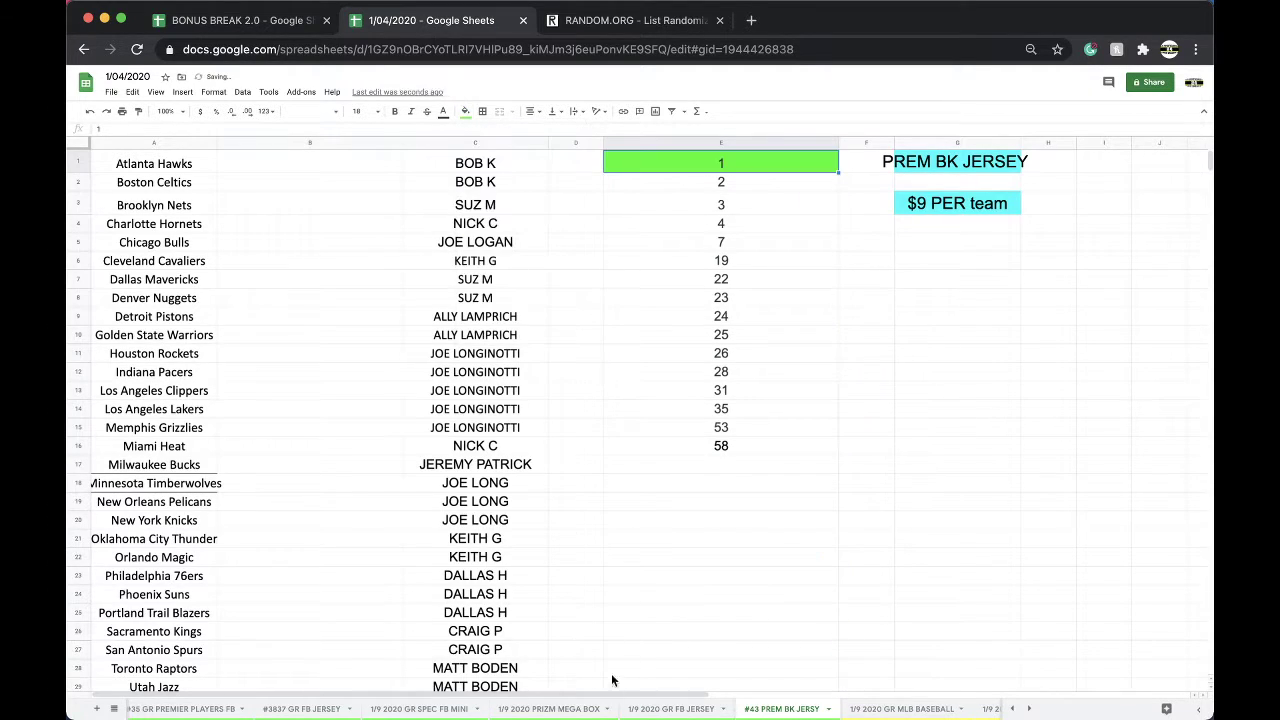
Step: Duplicate the #43 PREM BK JERSY sheet and rename the copy #44 PREM BK JERSY
right_click(702, 710)
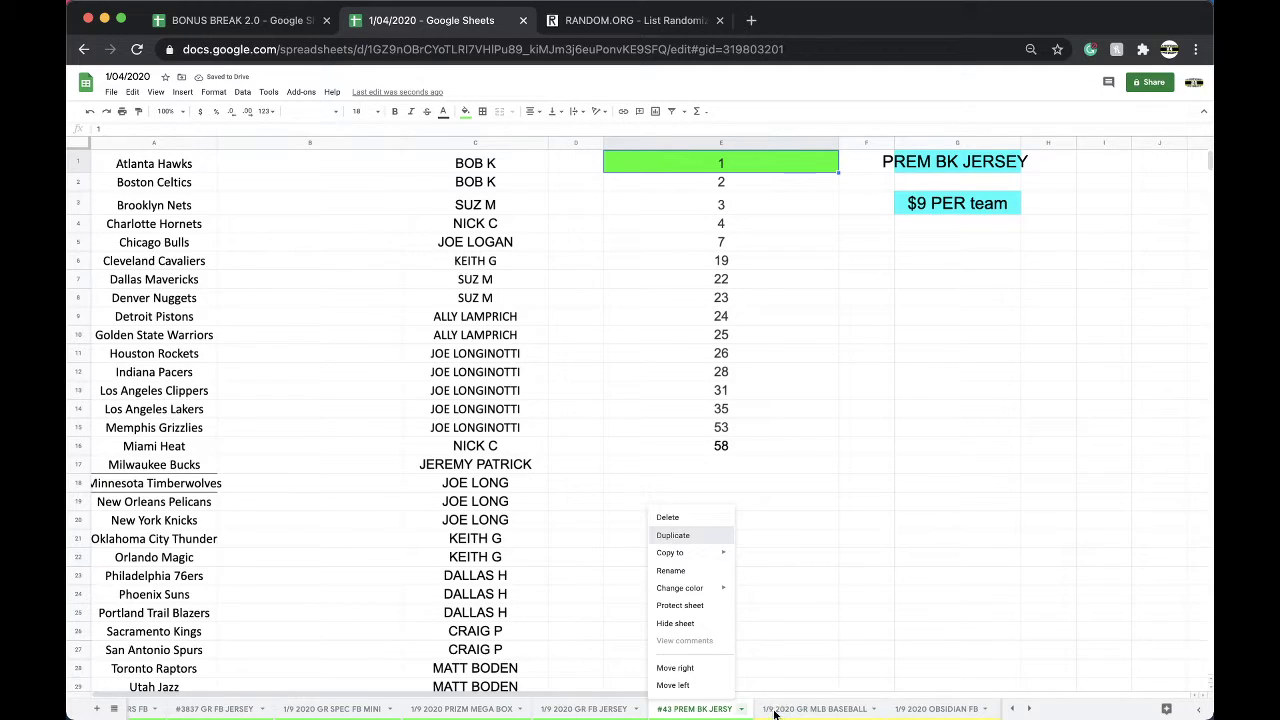
drag(810, 709, 763, 709)
text(#44 PREM BK JERSY)
click(771, 614)
Step: Color the #44 PREM BK JERSY sheet tab yellow
click(846, 709)
mouse_move(803, 587)
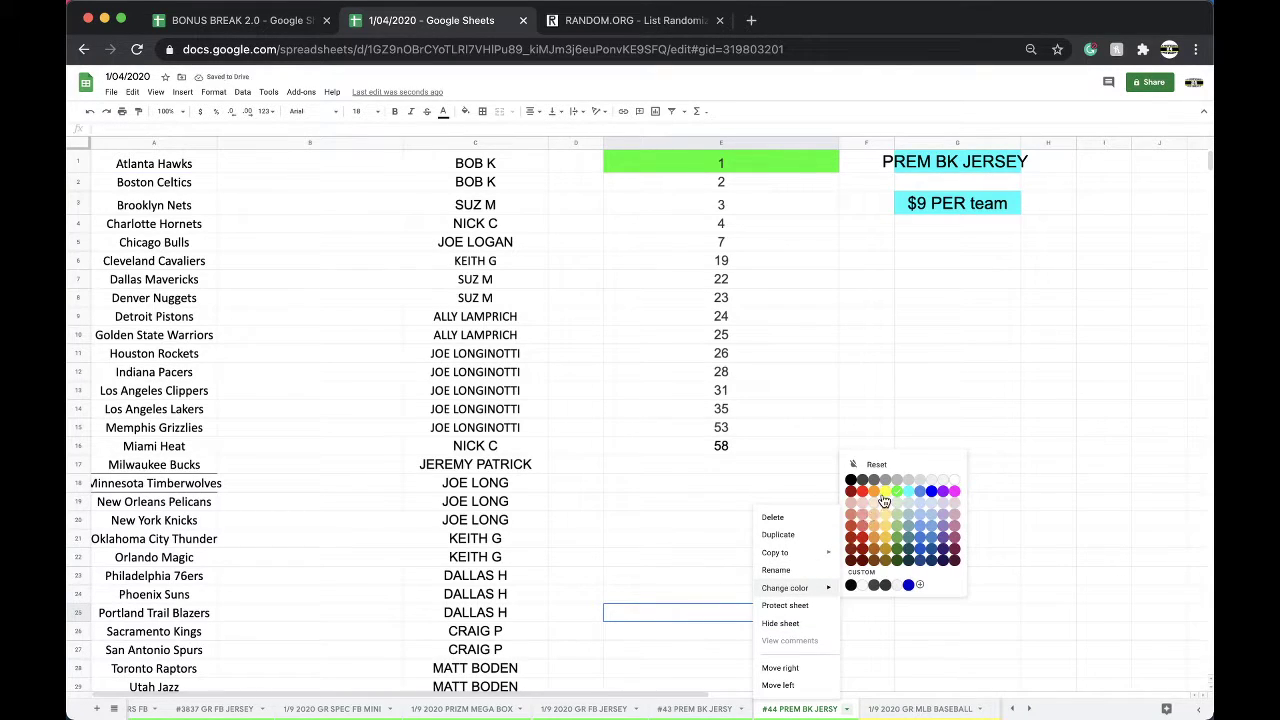
click(666, 412)
Step: Clear the buyer names in column C and move the numbers 2 to 58 up so they start in E1
click(475, 143)
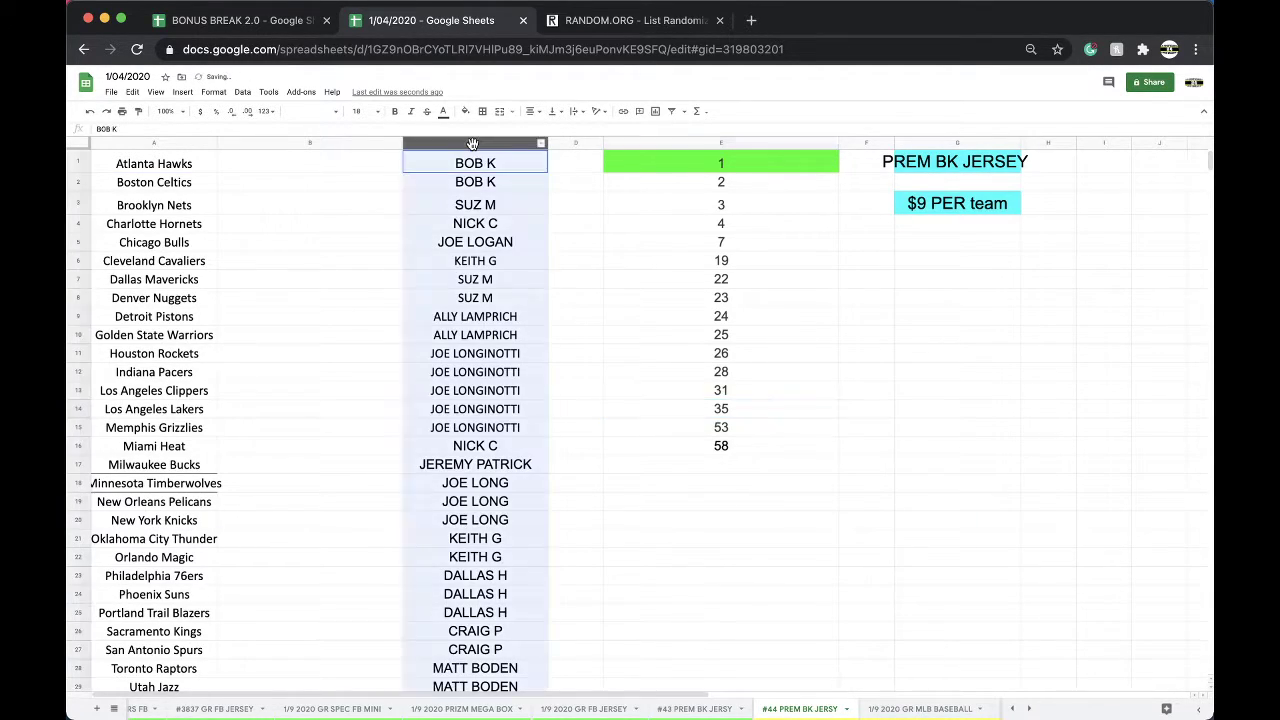
key(Delete)
drag(720, 182, 734, 442)
key(super+c)
key(Delete)
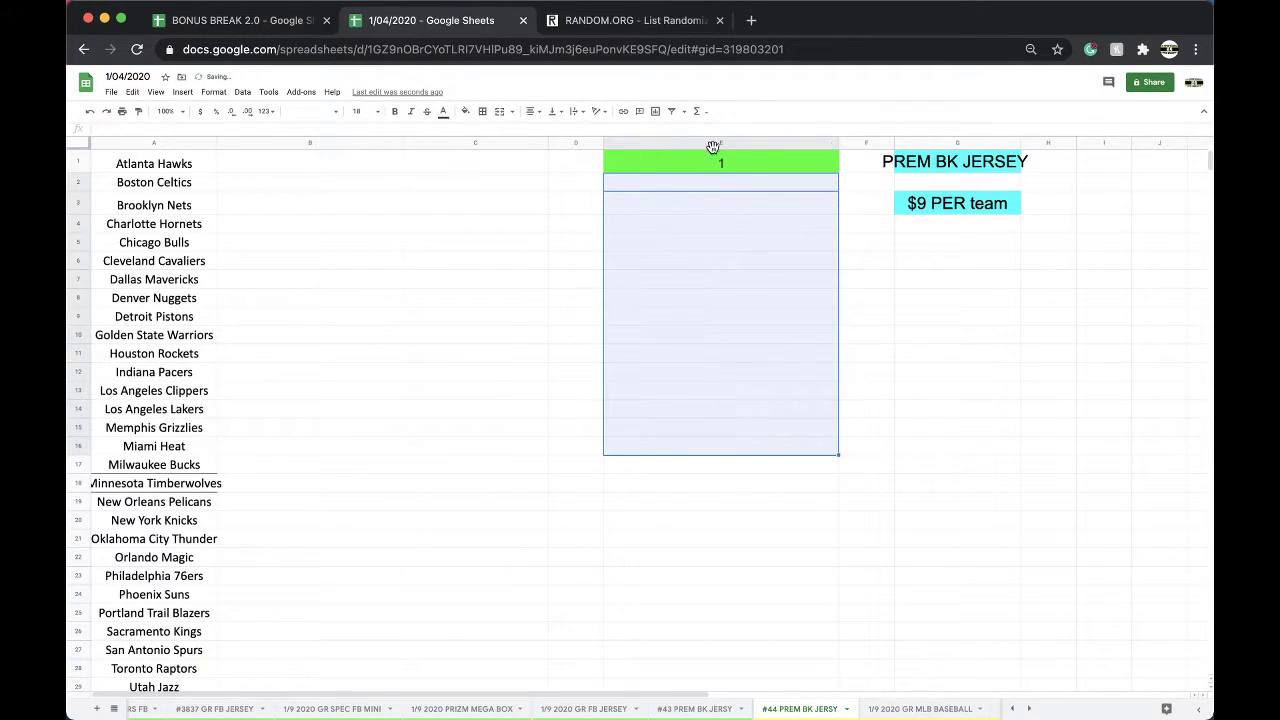
click(712, 163)
key(super+v)
Step: Move the #44 PREM BK JERSY sheet behind #169 prem pack fb and reopen the #43 sheet
scroll(779, 712, right, 3)
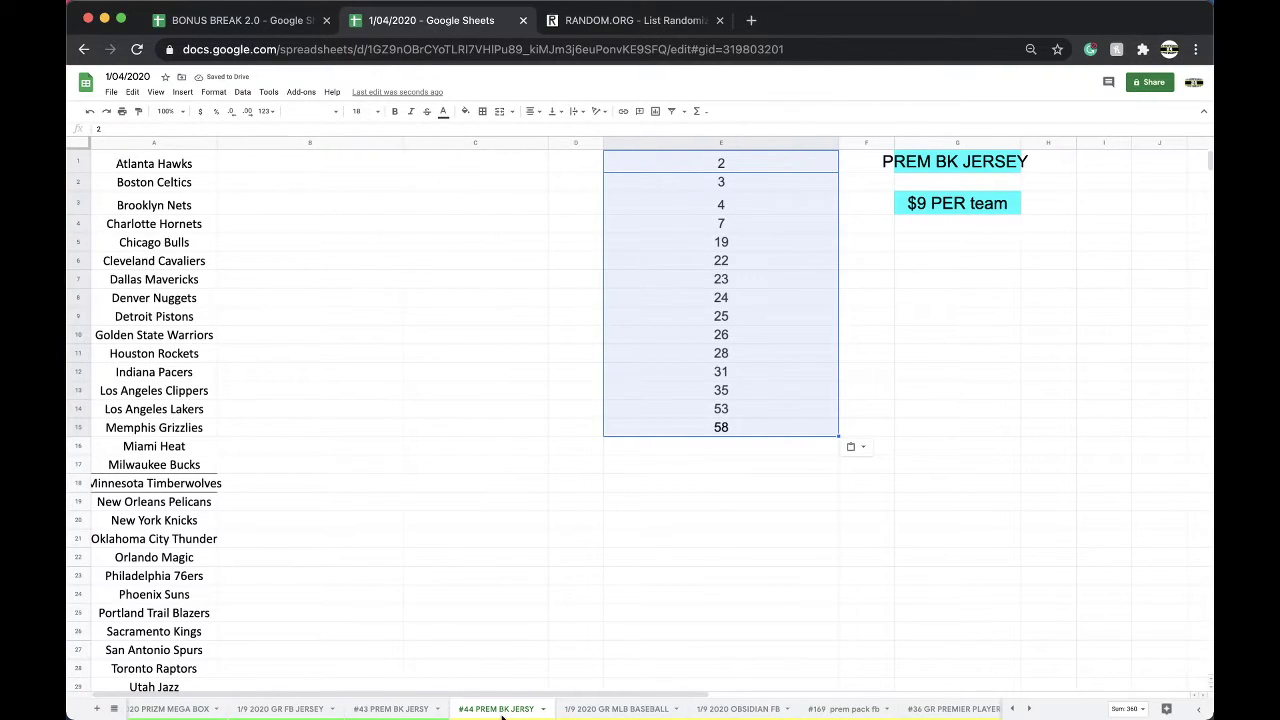
drag(498, 710, 843, 706)
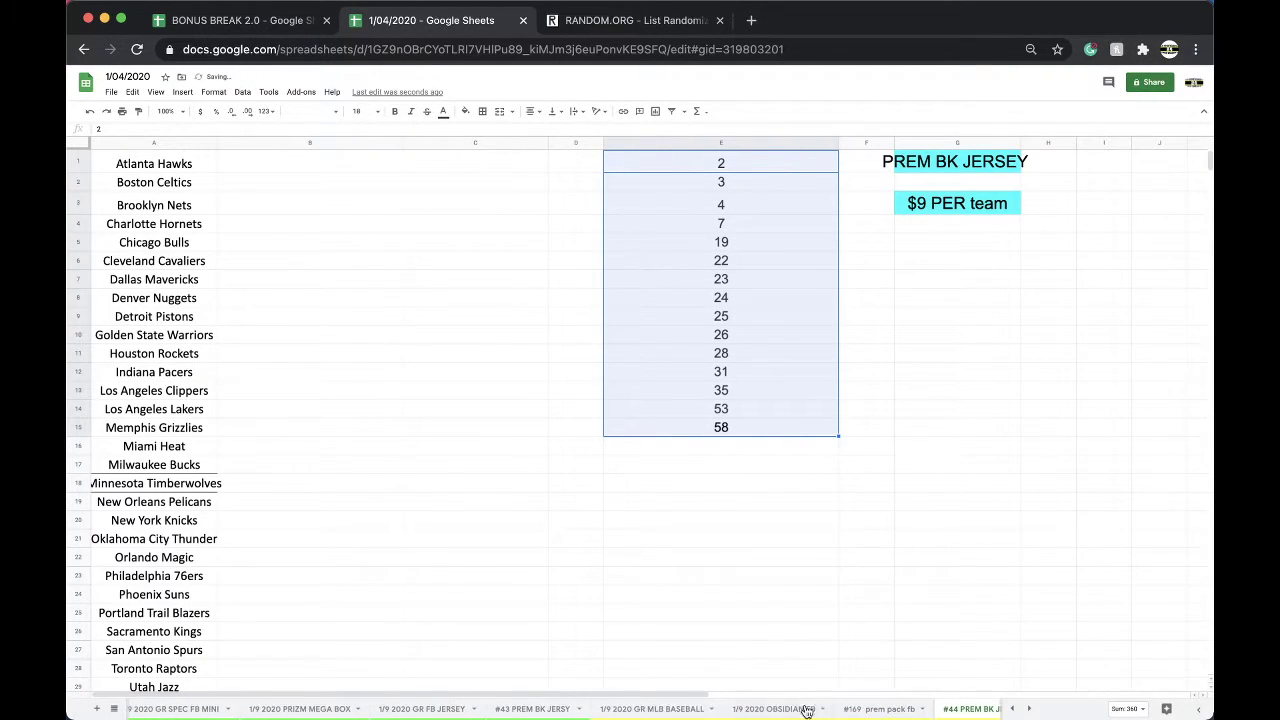
click(543, 708)
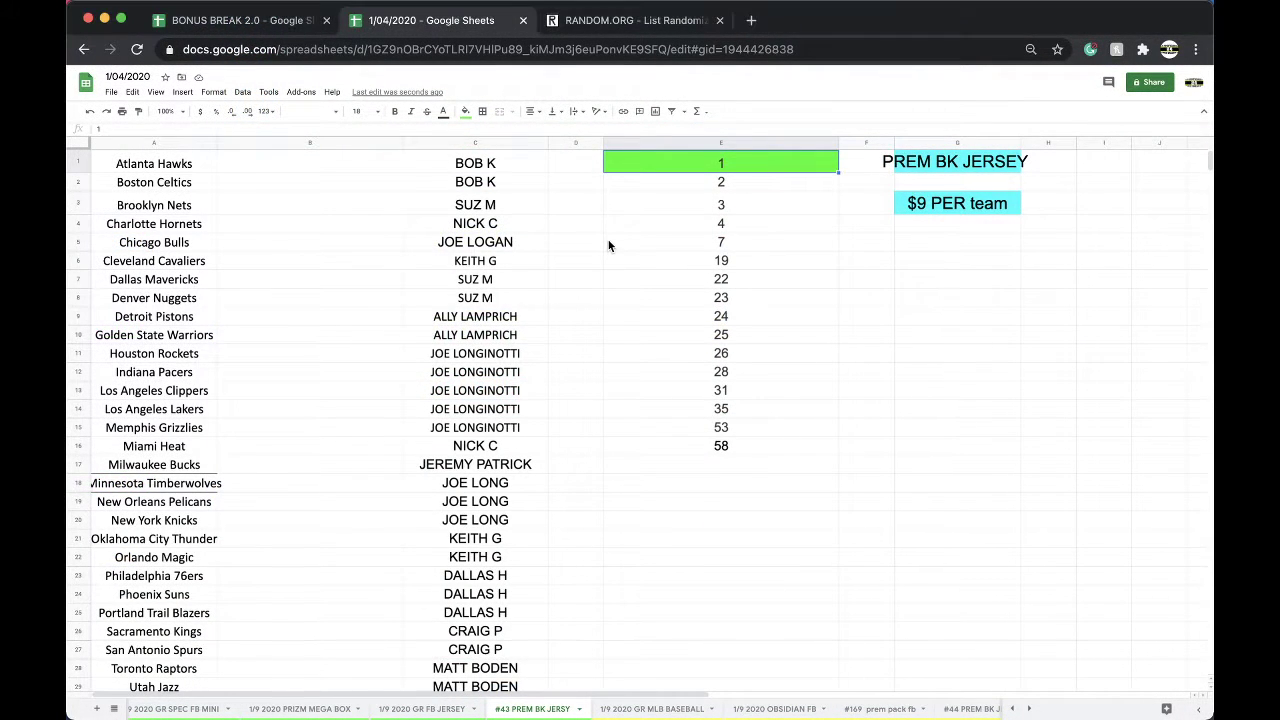
Step: Review the buyer names in column C down to the last team
click(533, 298)
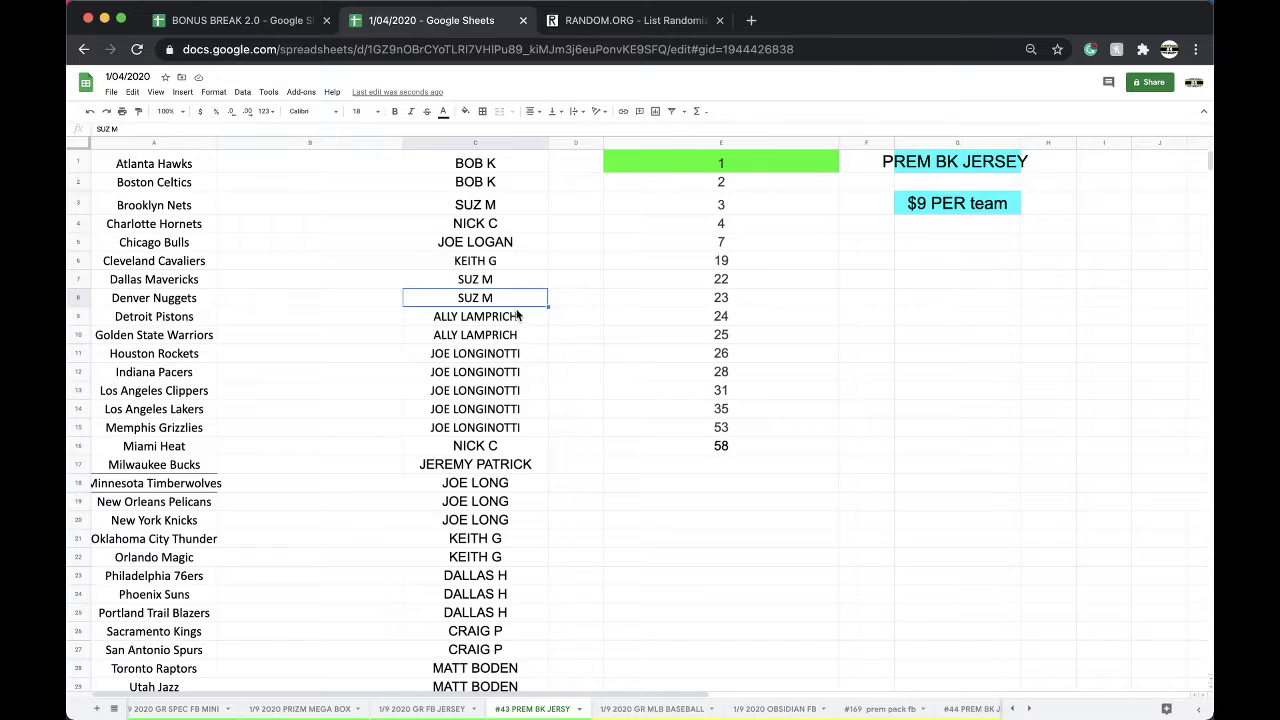
scroll(511, 322, down, 1)
drag(500, 330, 482, 478)
click(481, 423)
scroll(481, 423, down, 1)
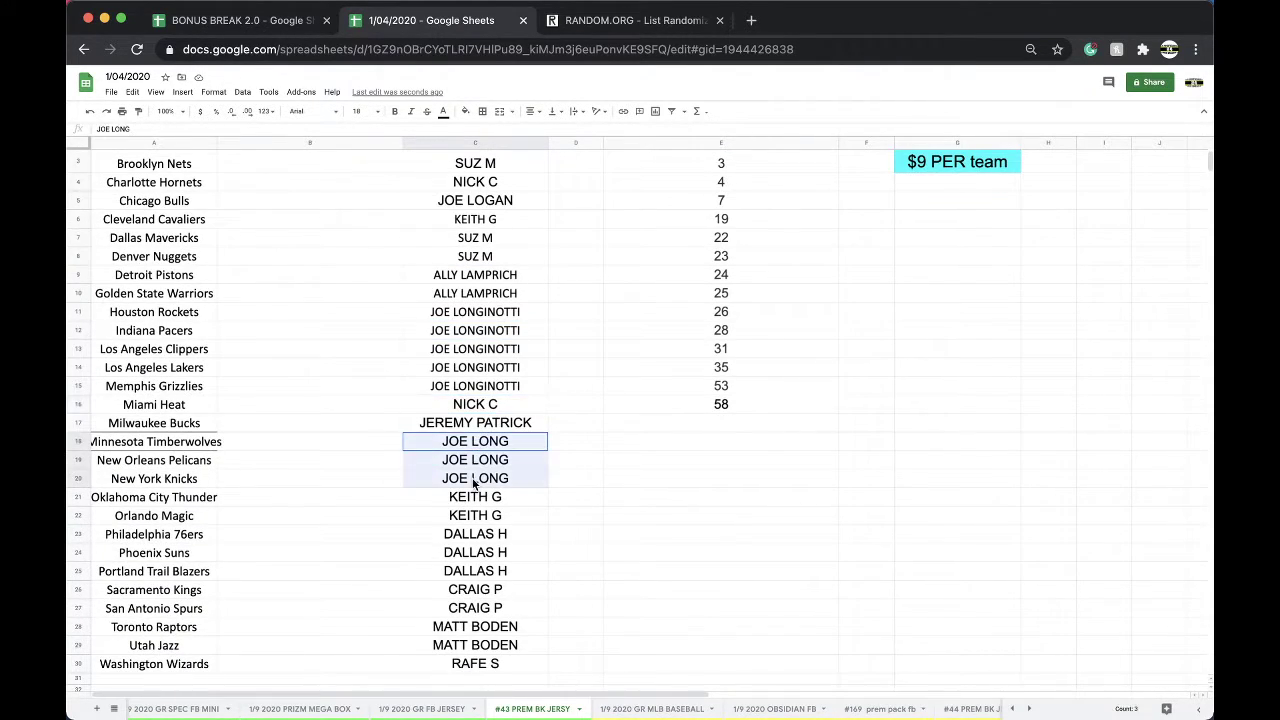
scroll(501, 418, down, 1)
scroll(502, 418, down, 1)
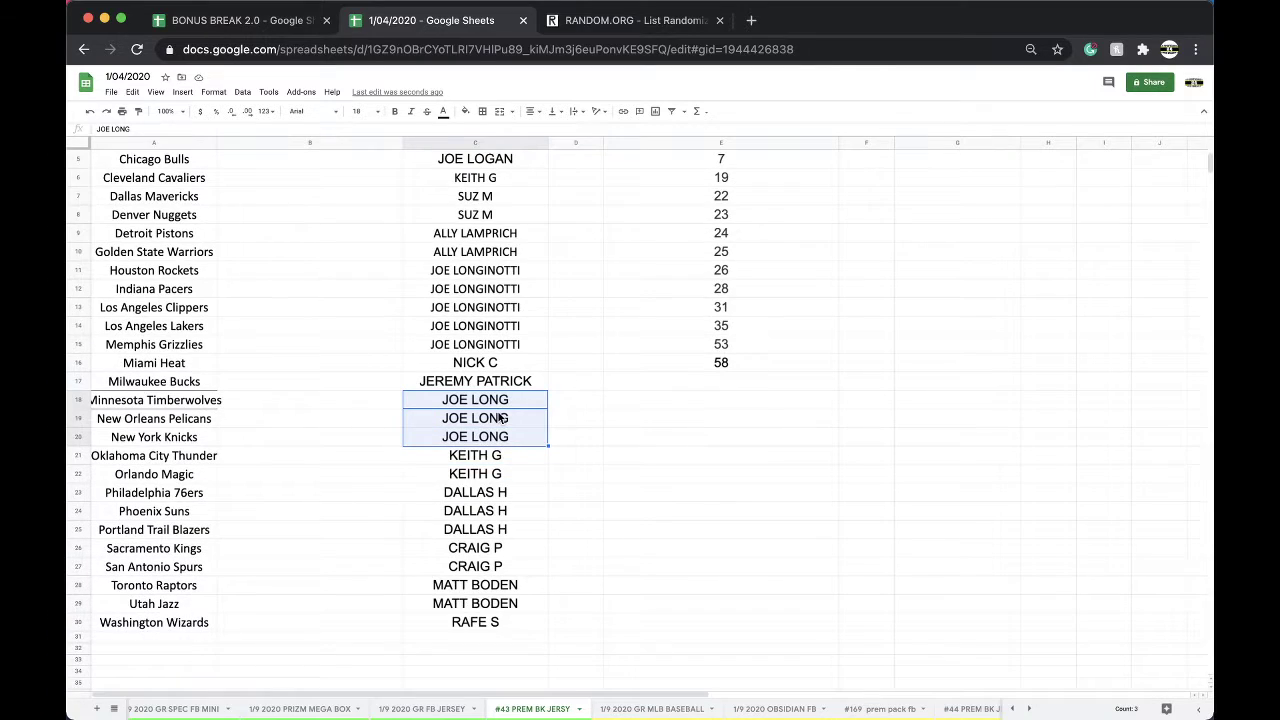
click(488, 290)
scroll(488, 290, down, 2)
scroll(496, 302, down, 2)
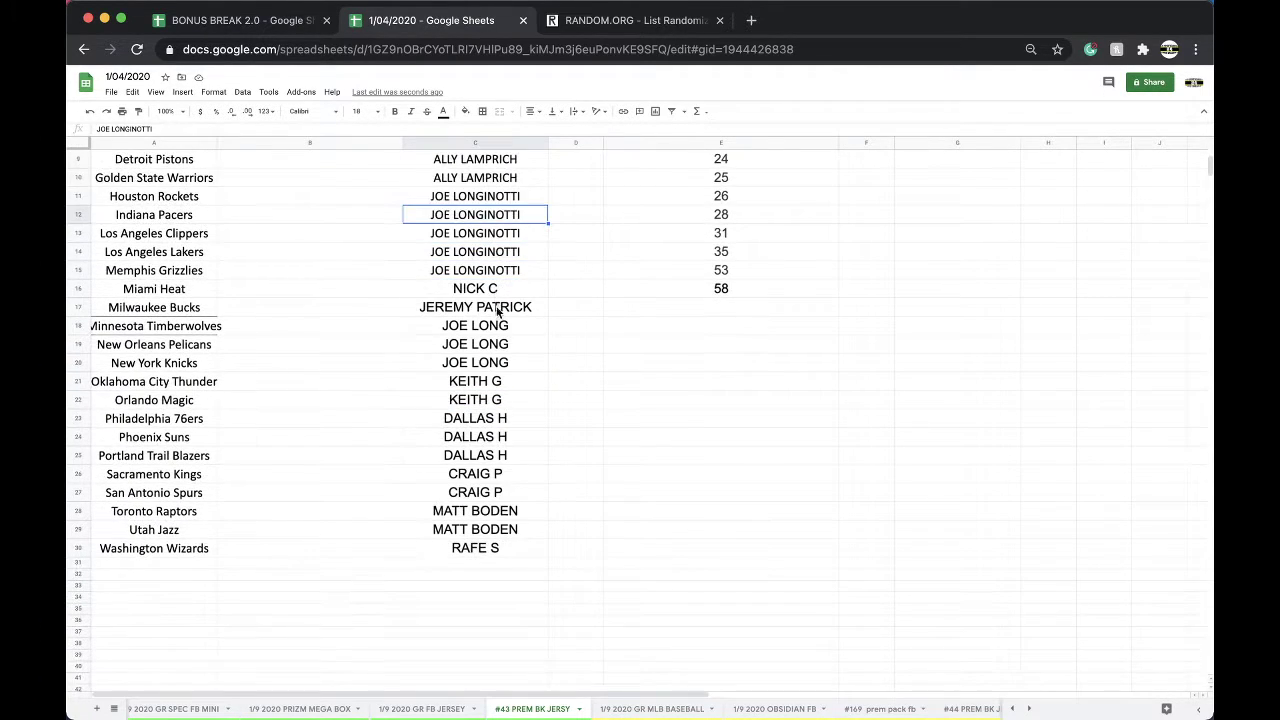
click(481, 476)
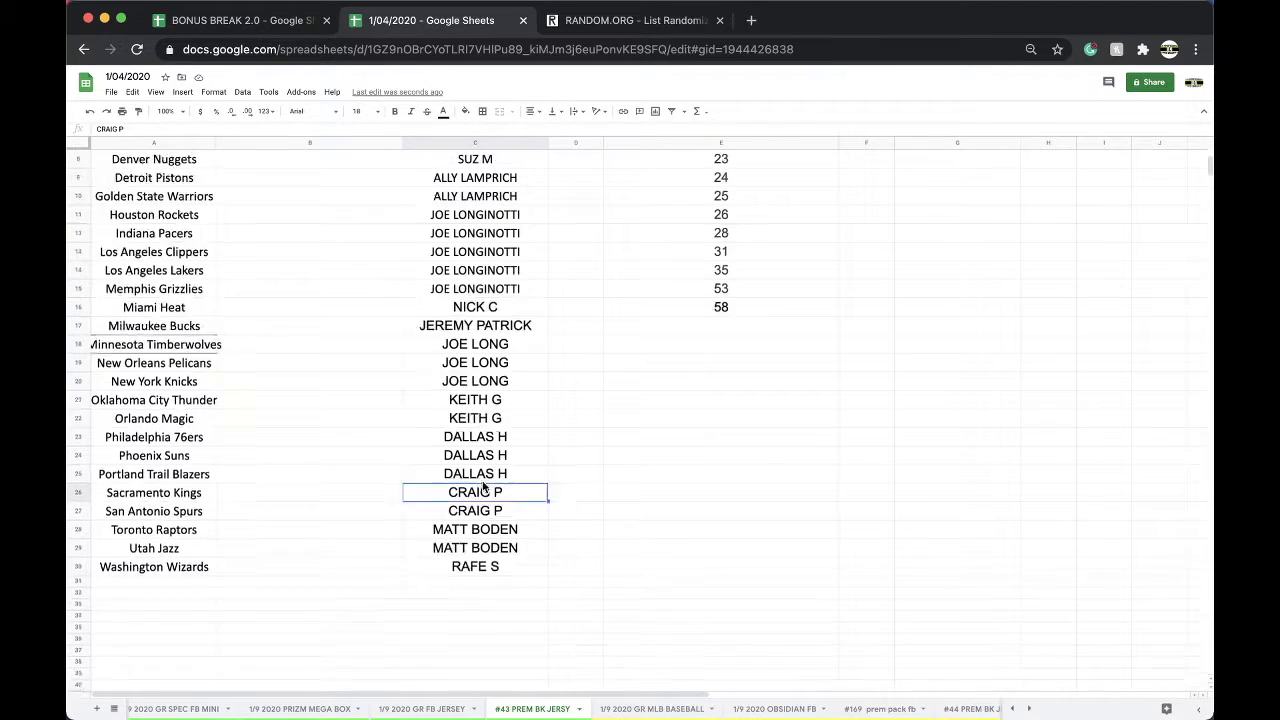
Step: Copy the buyer names from column C and paste them into a blank RANDOM.ORG List Randomizer form
scroll(482, 480, up, 5)
click(433, 143)
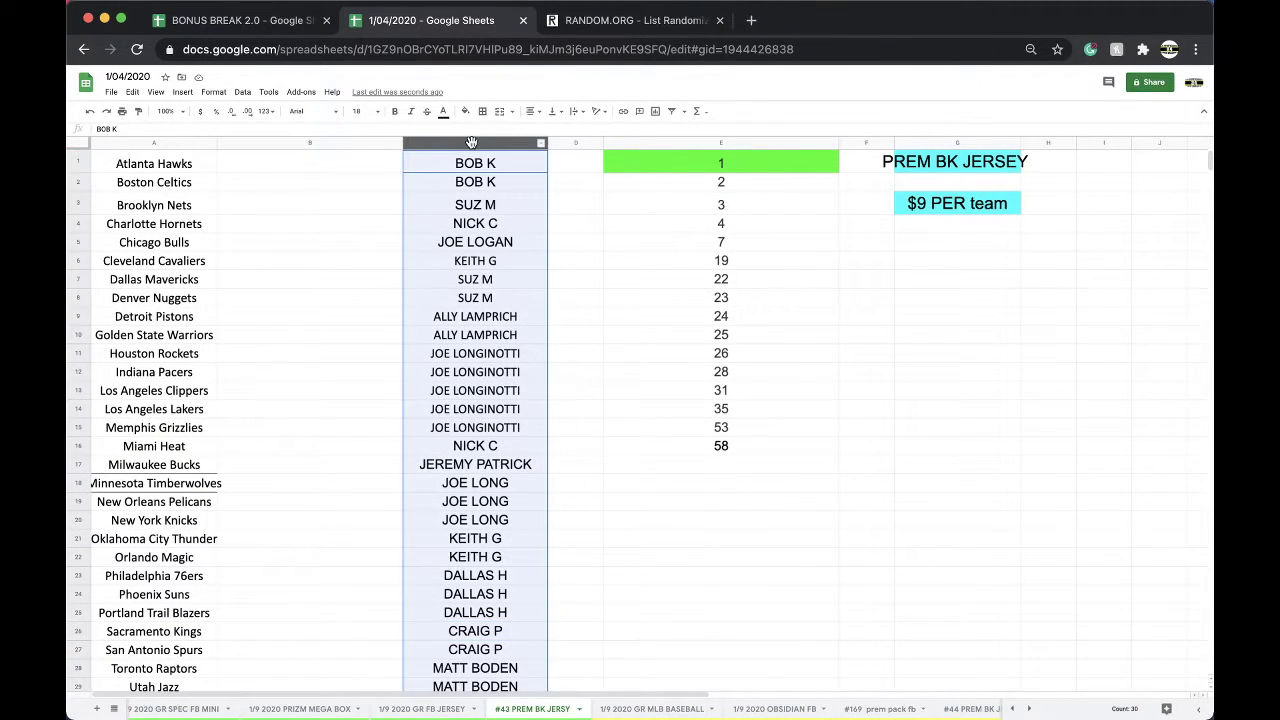
key(super+c)
scroll(485, 312, down, 3)
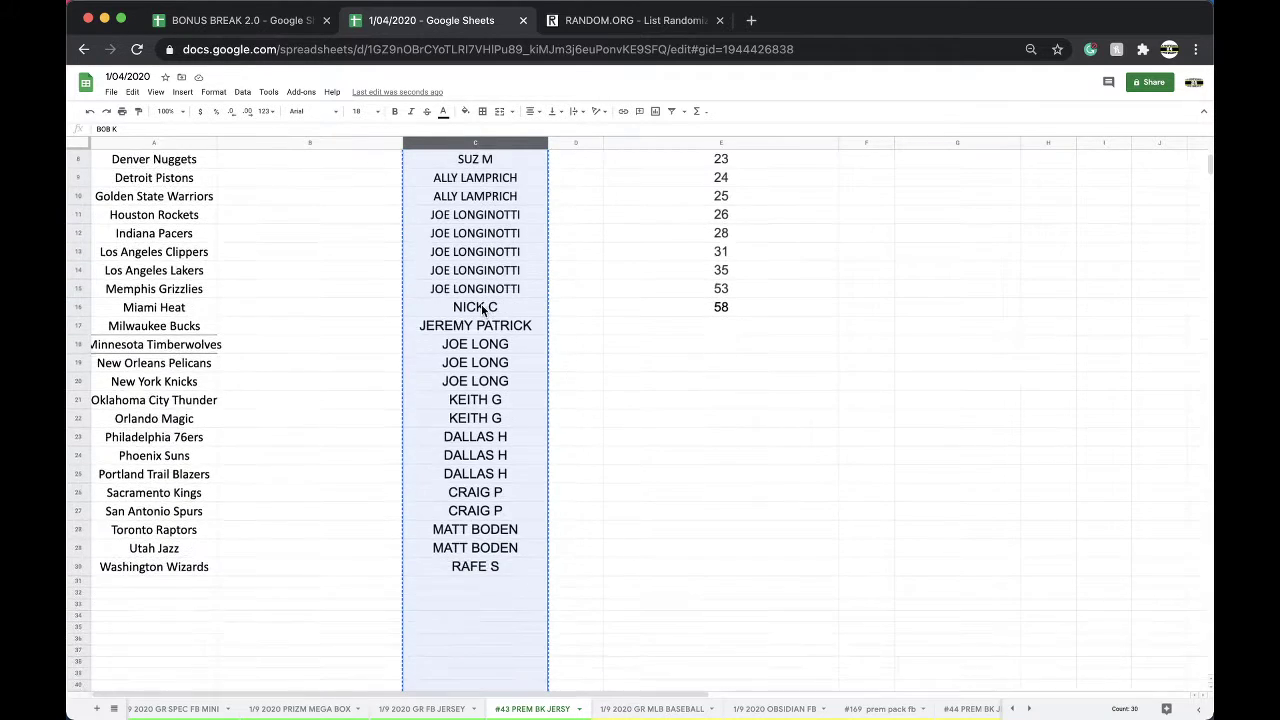
scroll(480, 545, up, 3)
click(615, 20)
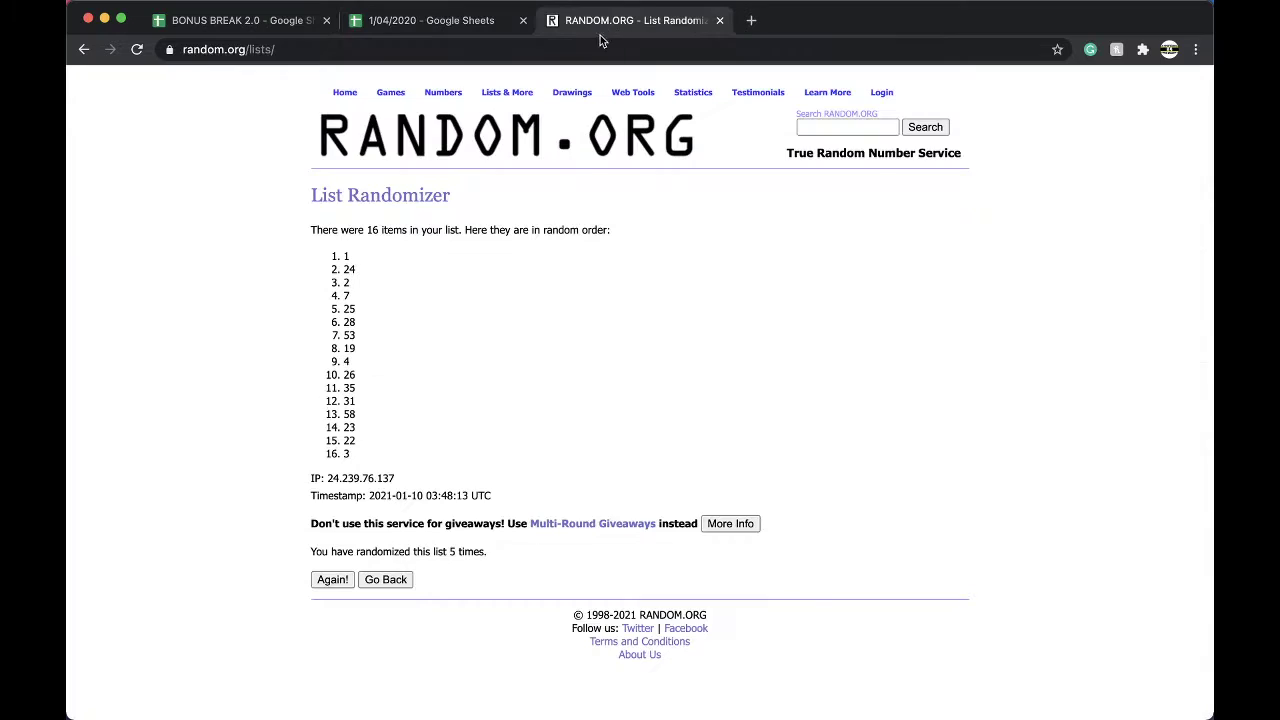
key(Return)
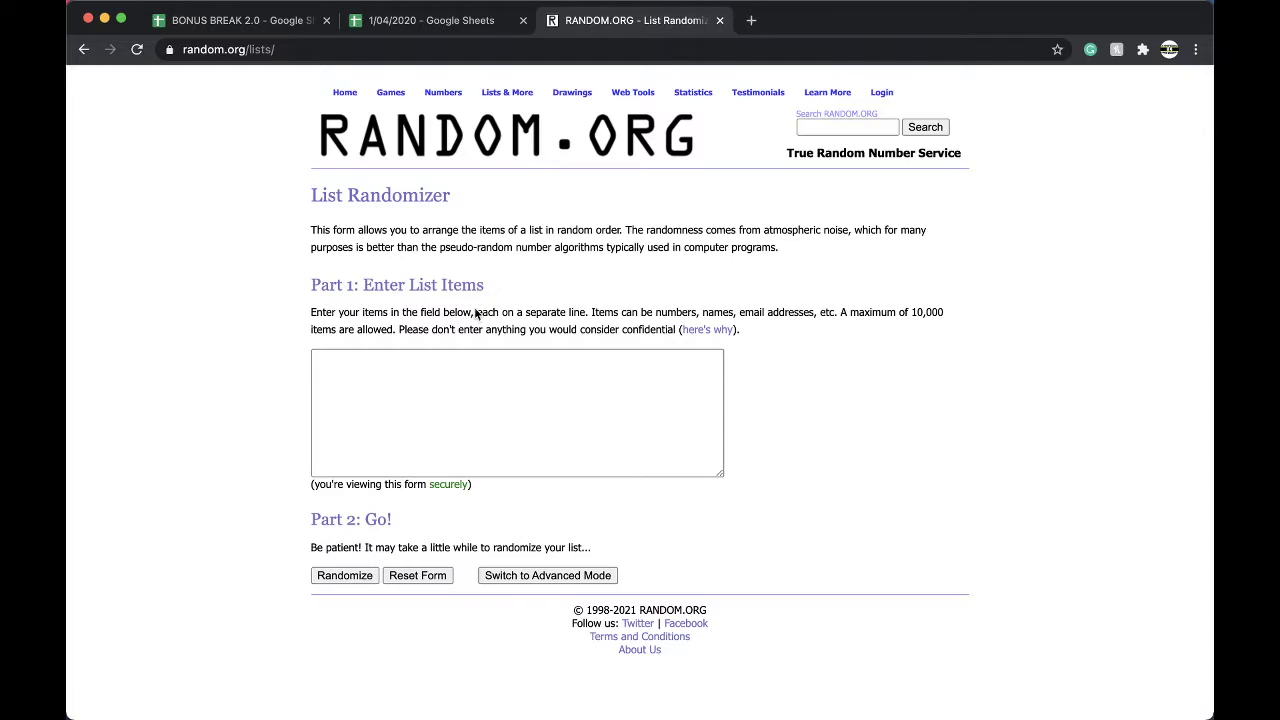
click(425, 373)
key(super+v)
Step: Randomize the list of buyer names five times
click(337, 578)
click(329, 621)
click(326, 620)
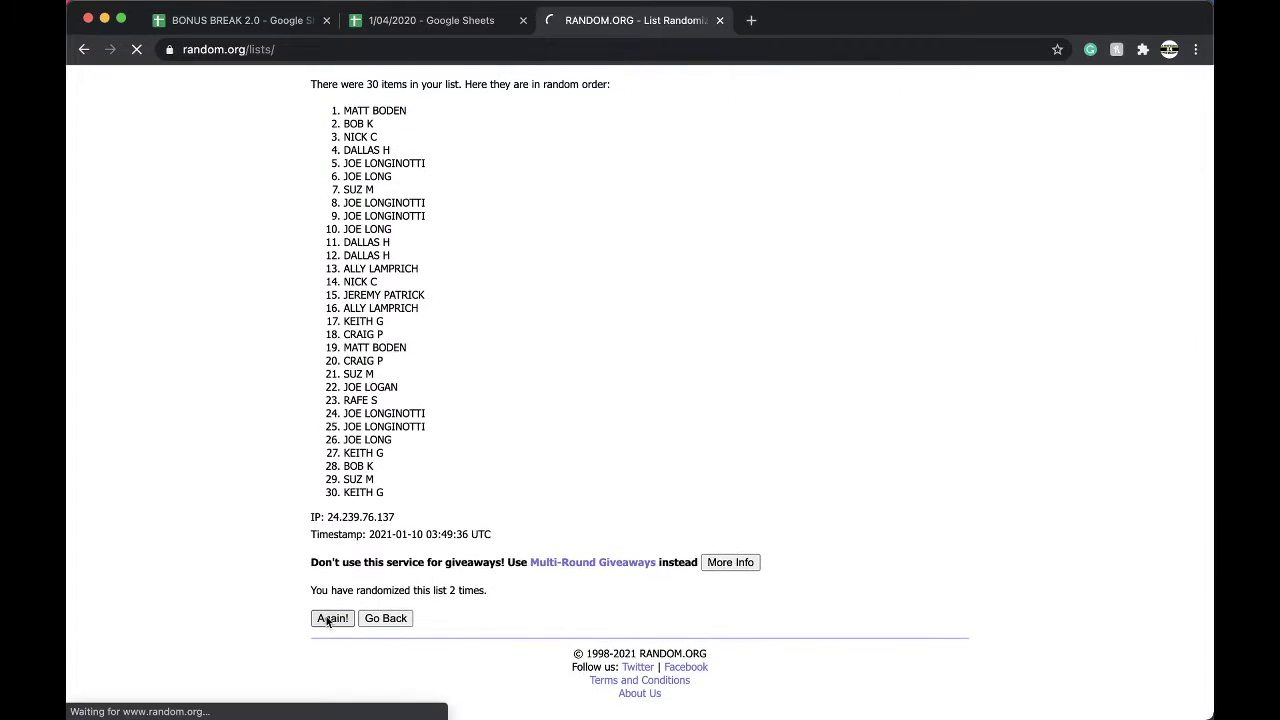
click(328, 620)
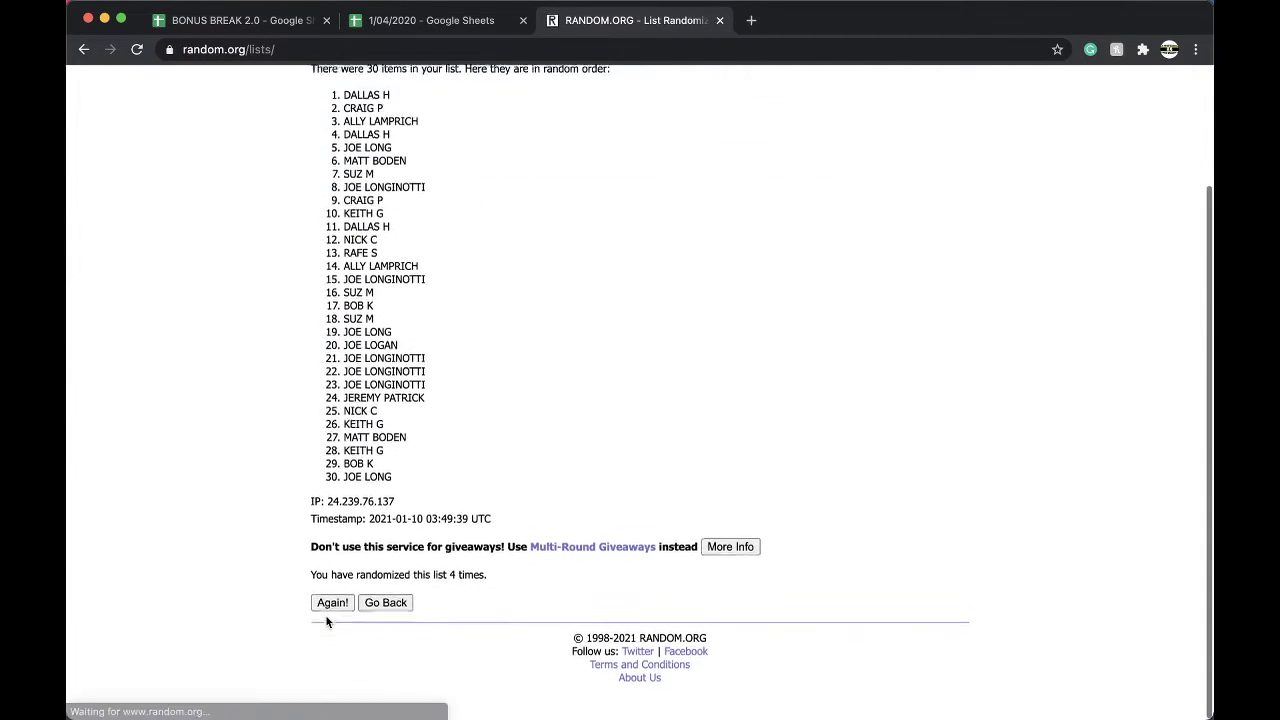
Step: Copy the randomized names and paste them into column B of the #43 sheet in the 1/04/2020 spreadsheet, starting at B1
drag(344, 254, 437, 645)
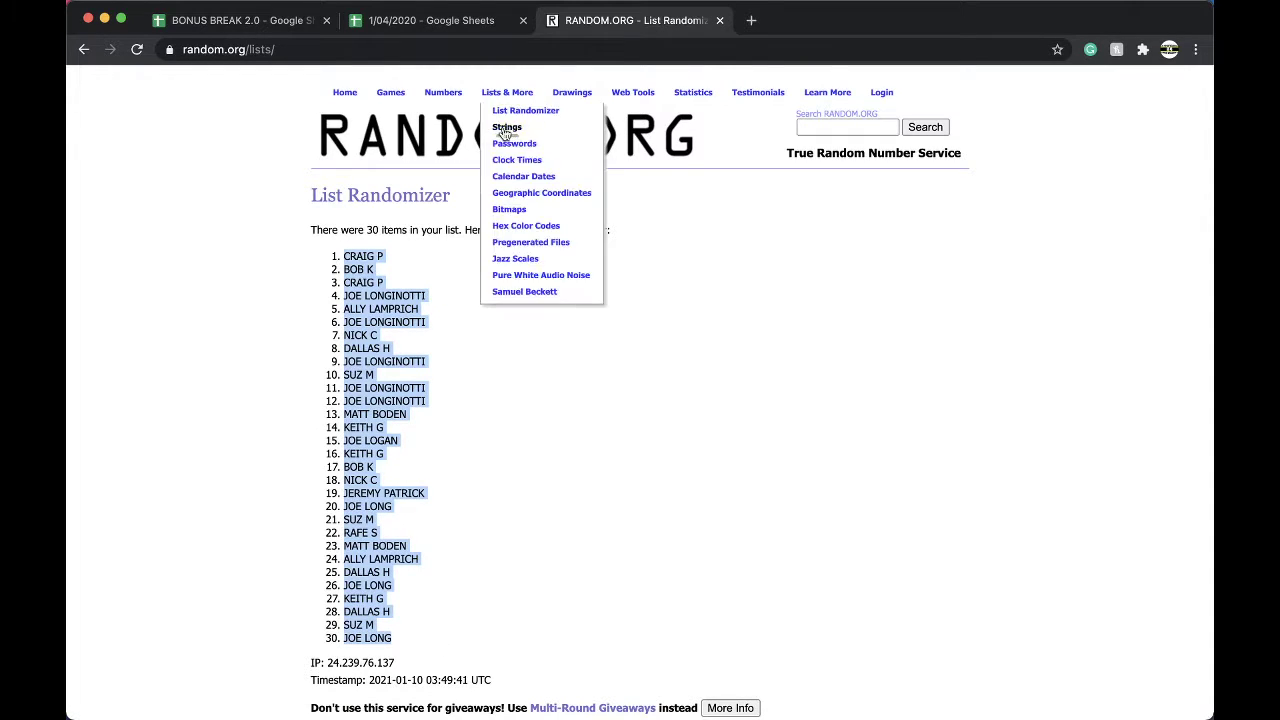
click(448, 24)
click(311, 167)
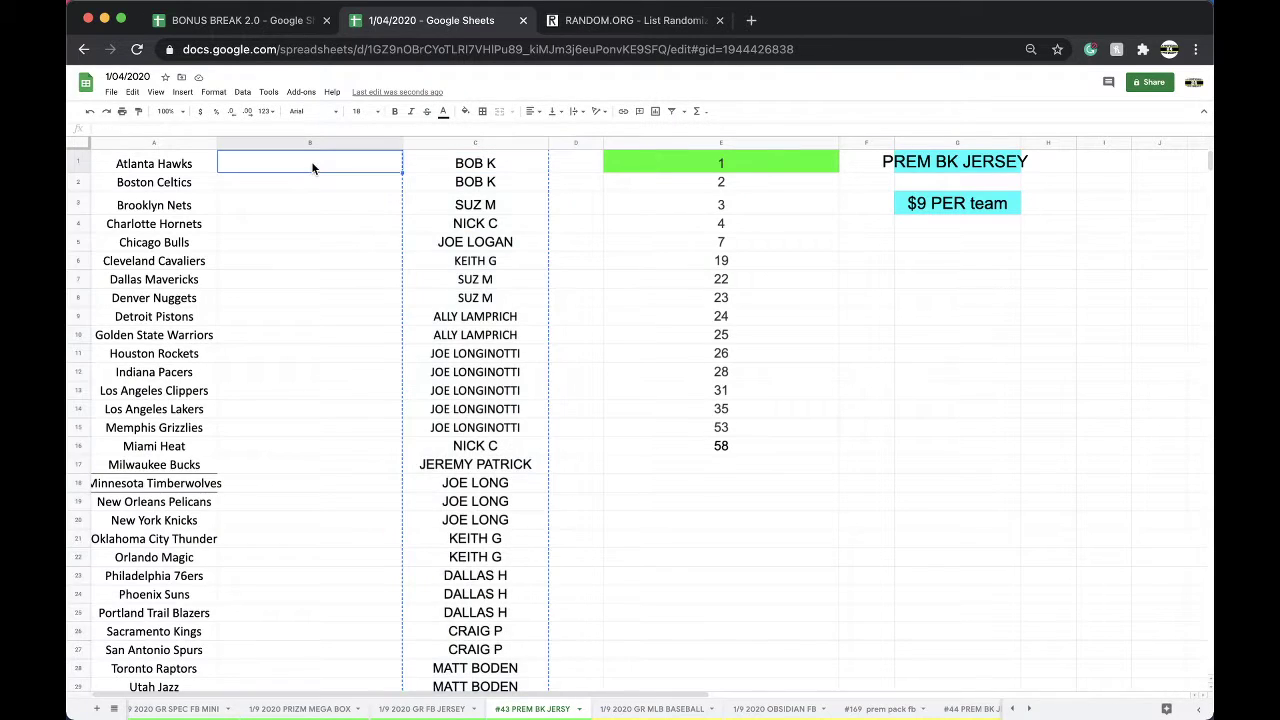
key(super+v)
Step: Set the pasted names to font size 18 and sort the sheet by column B, A to Z
click(362, 111)
click(360, 272)
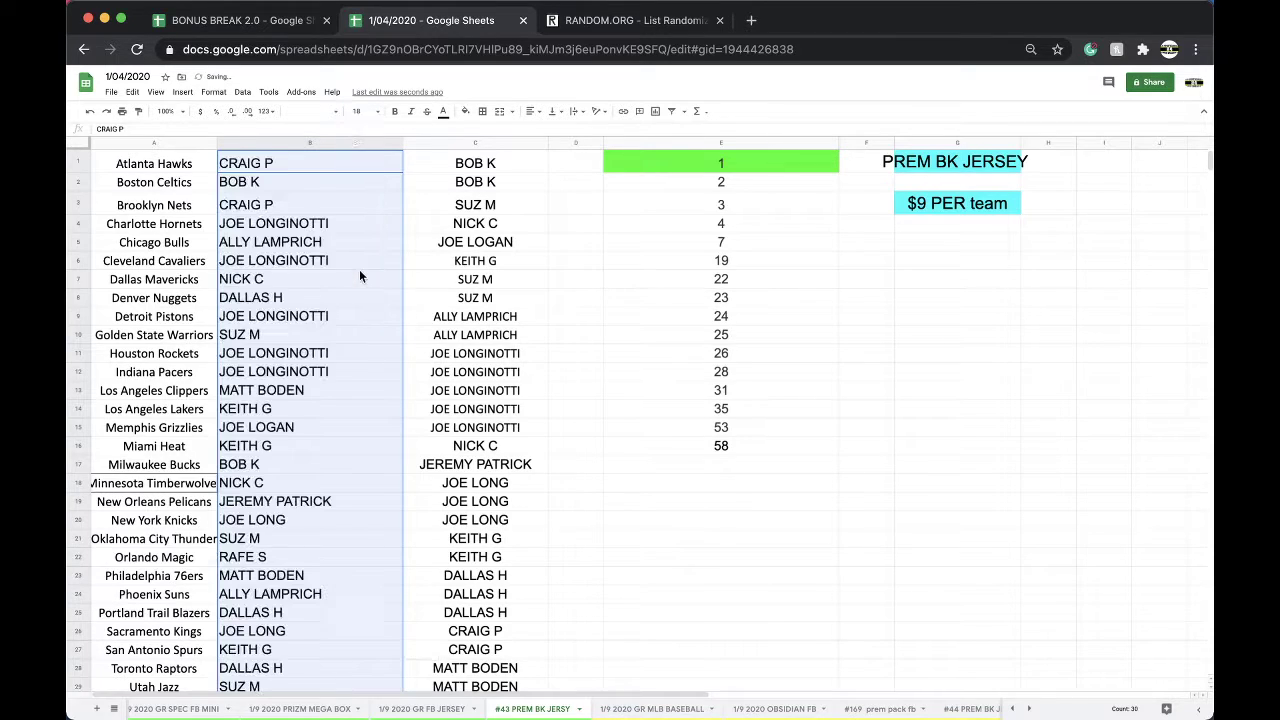
click(242, 92)
click(252, 117)
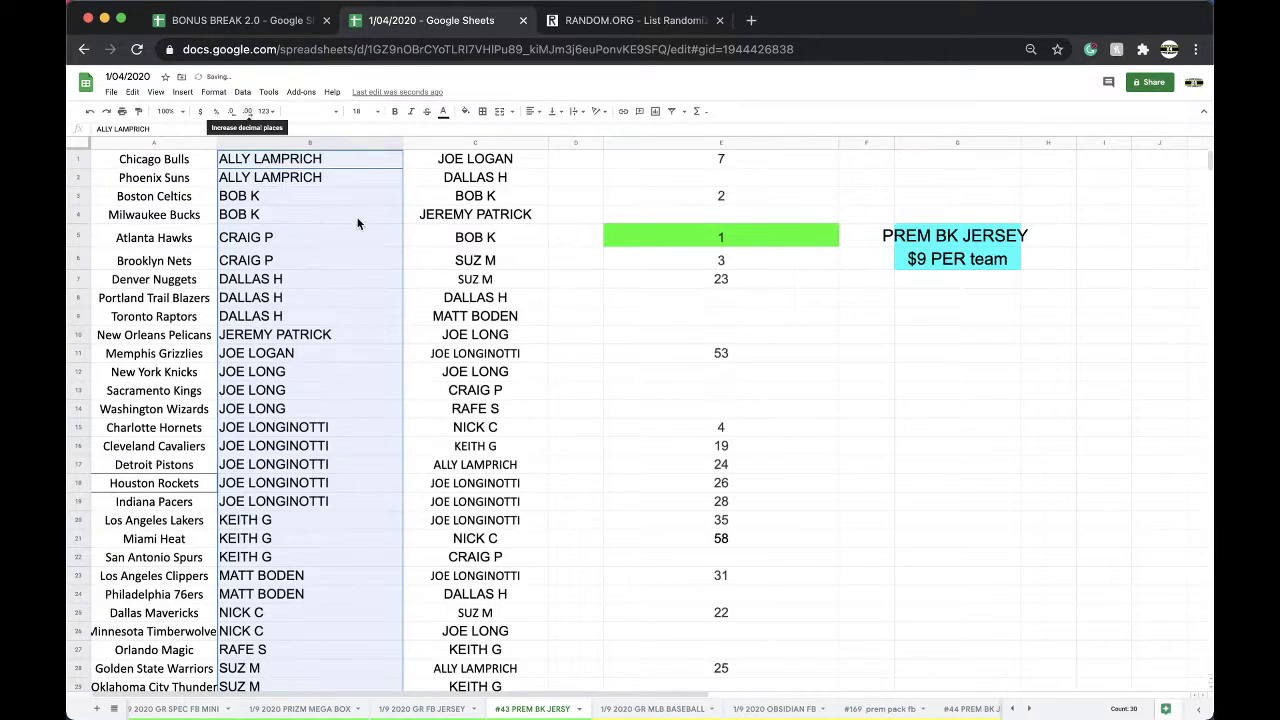
Step: Review which teams in column A are assigned to each buyer in column B, down to Utah Jazz
click(335, 256)
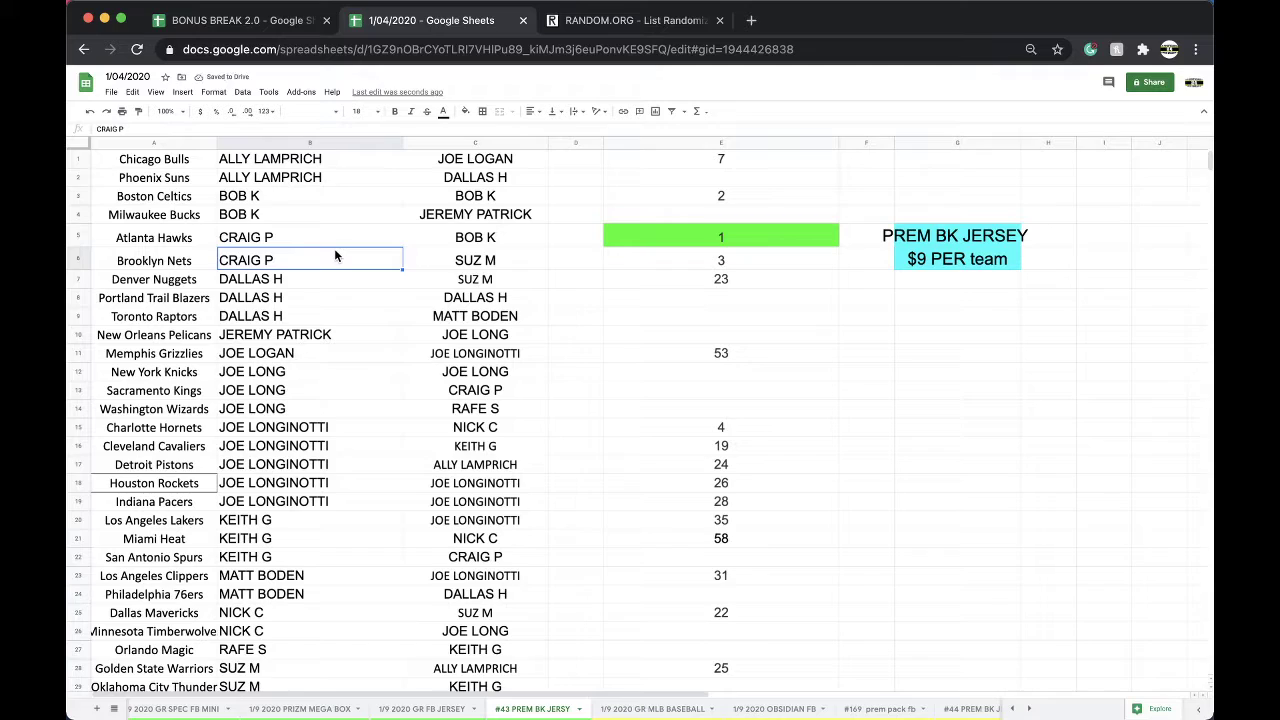
click(304, 276)
scroll(324, 234, down, 2)
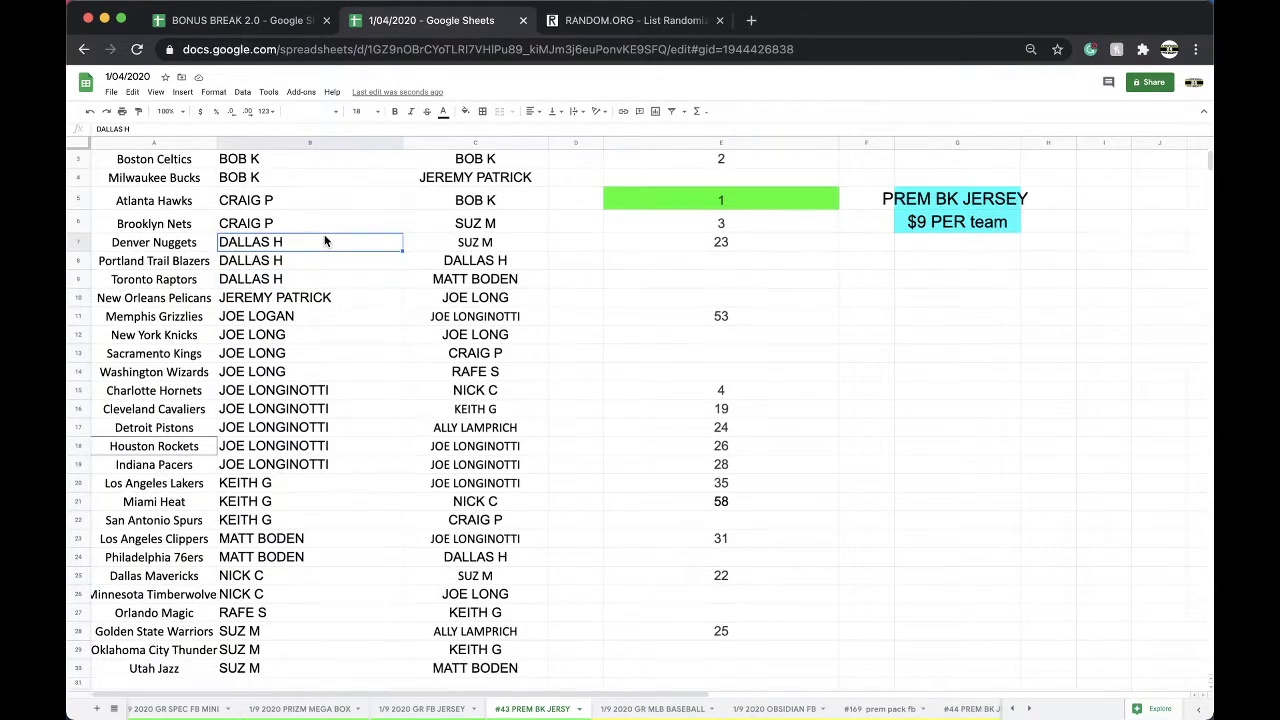
click(306, 298)
scroll(318, 215, down, 3)
click(287, 253)
click(291, 277)
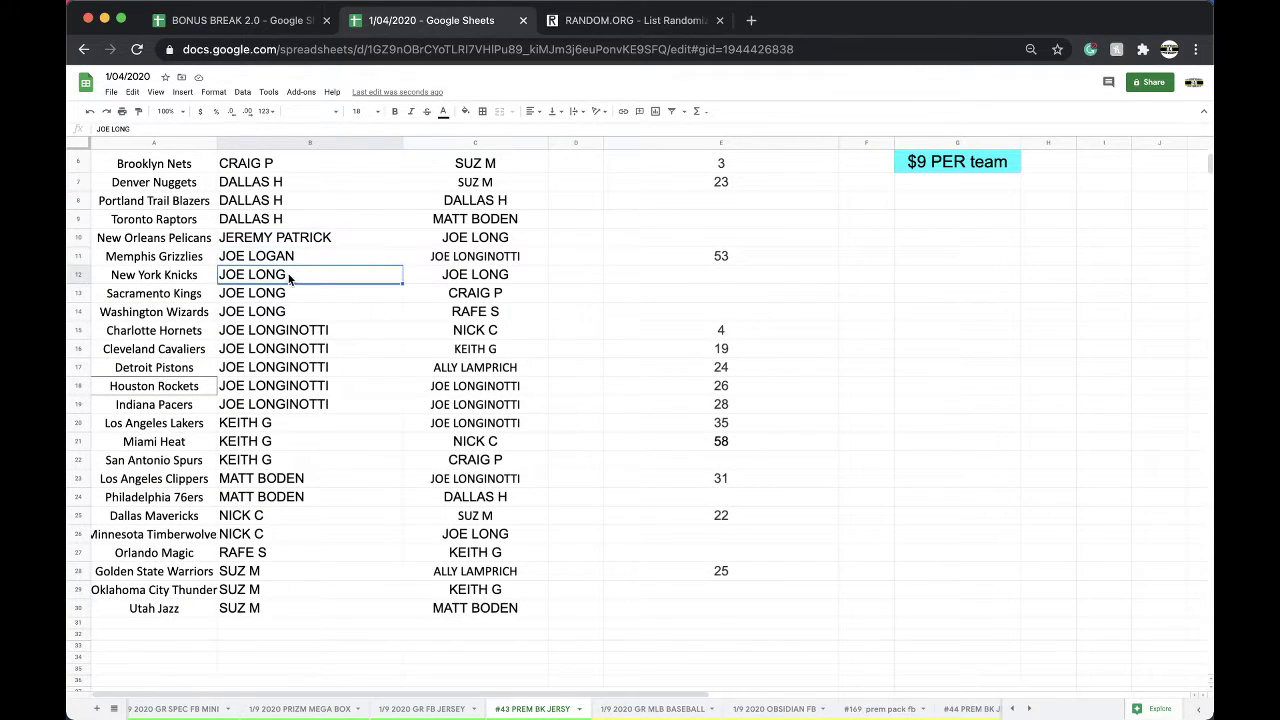
click(291, 295)
click(287, 313)
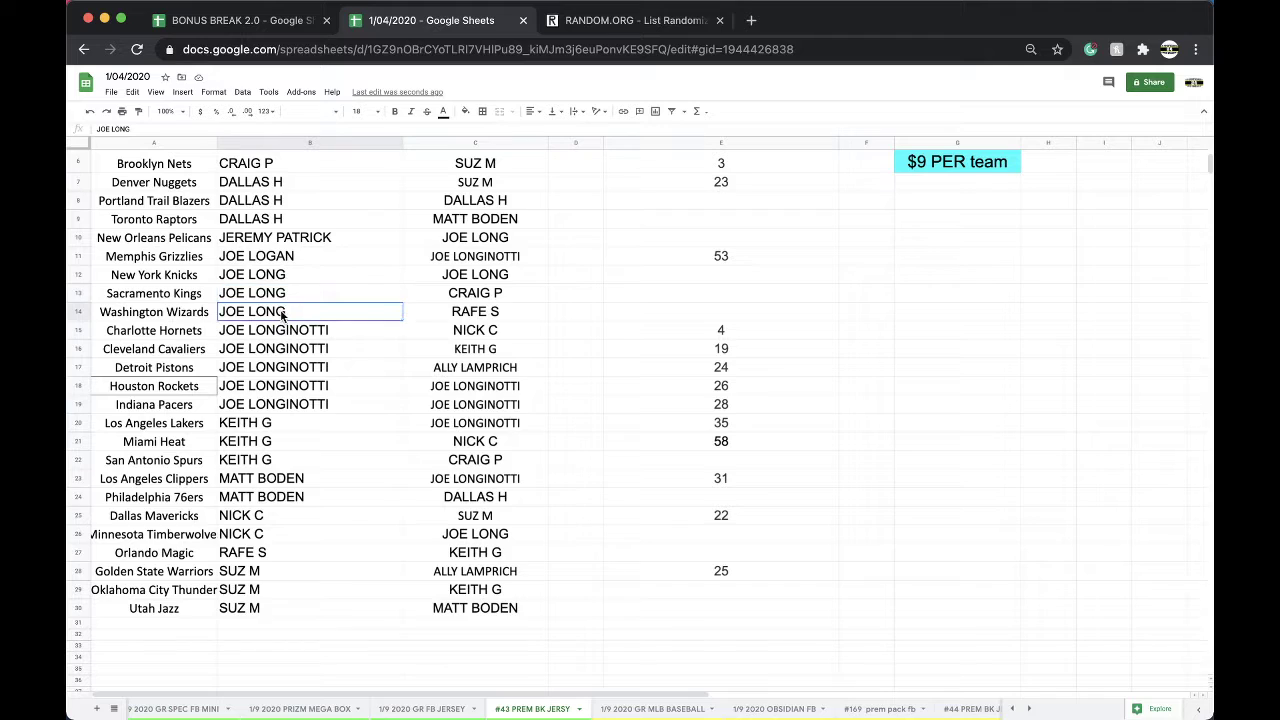
click(268, 404)
scroll(268, 404, down, 1)
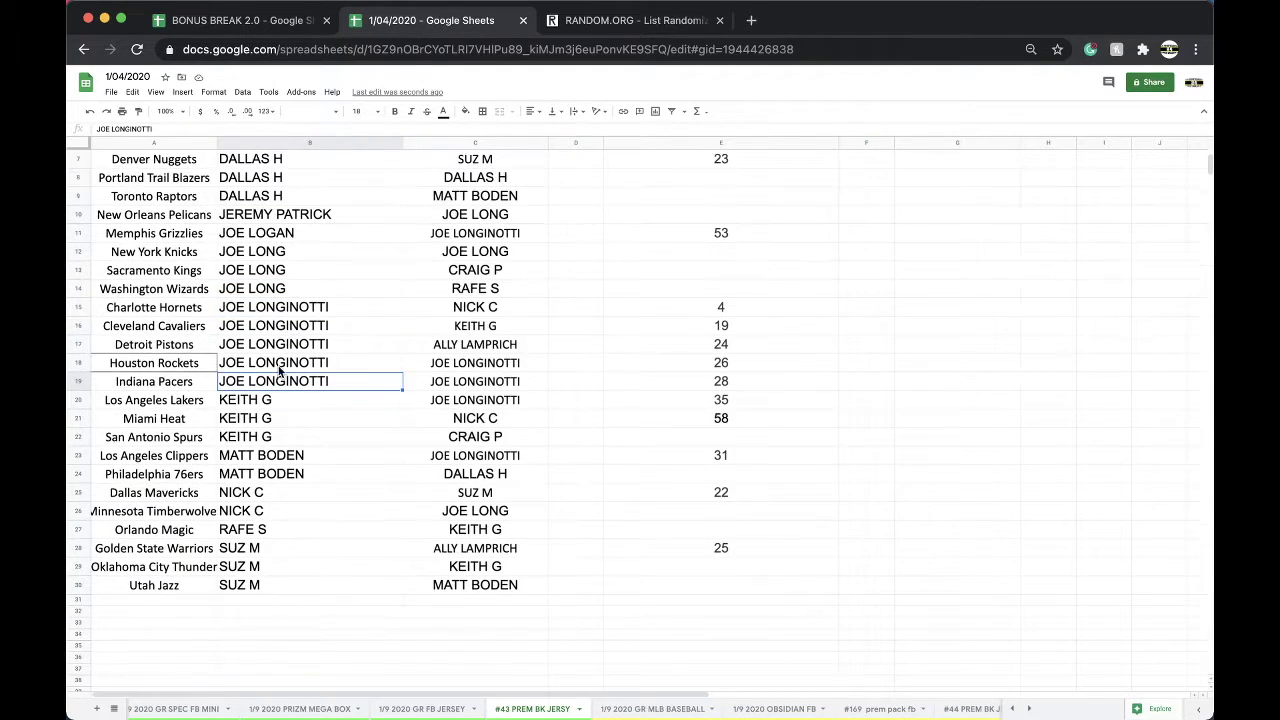
click(178, 401)
click(186, 457)
click(187, 500)
drag(187, 503, 189, 583)
click(190, 532)
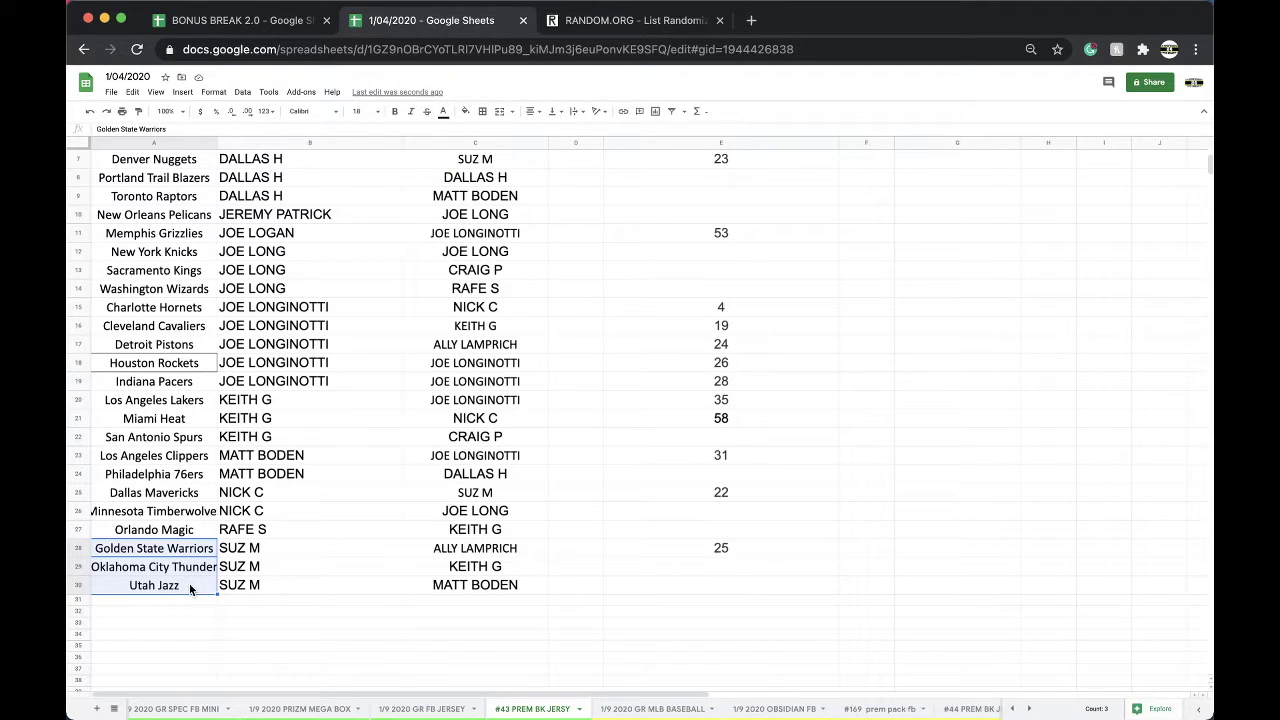
Step: Sort the sheet by the team names in column A, A to Z
scroll(355, 573, up, 5)
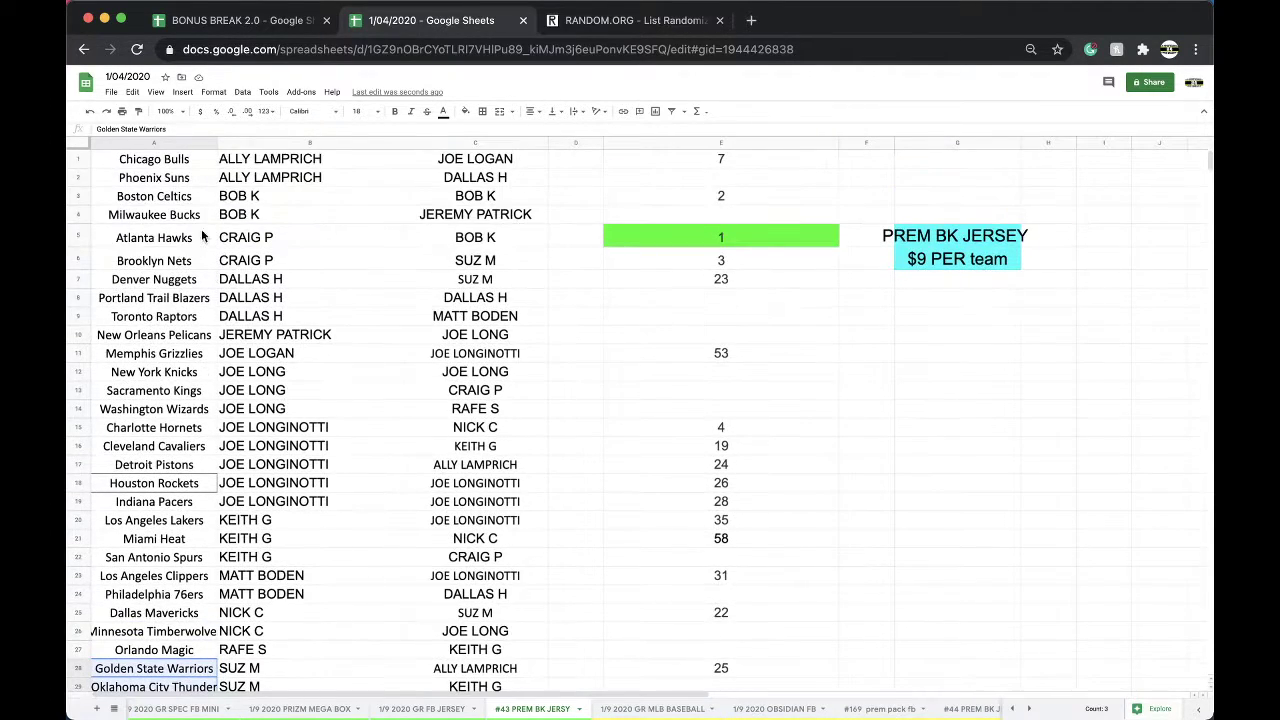
click(179, 143)
click(242, 92)
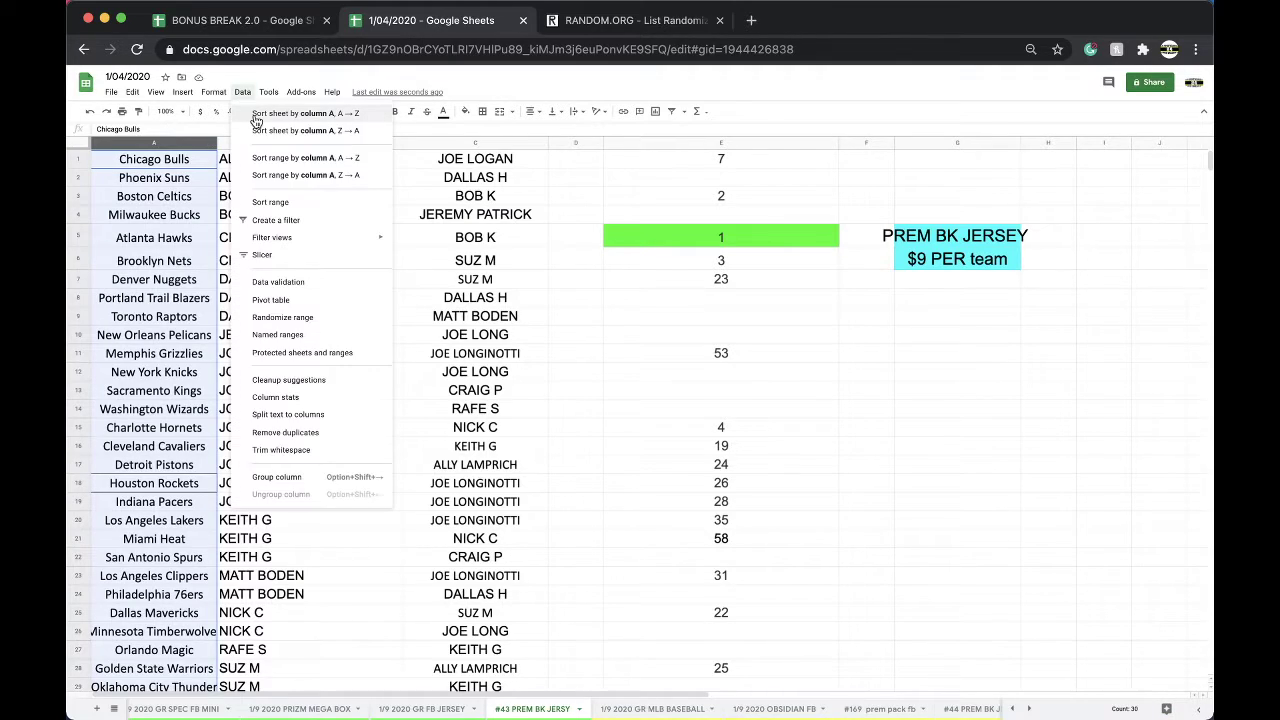
click(310, 104)
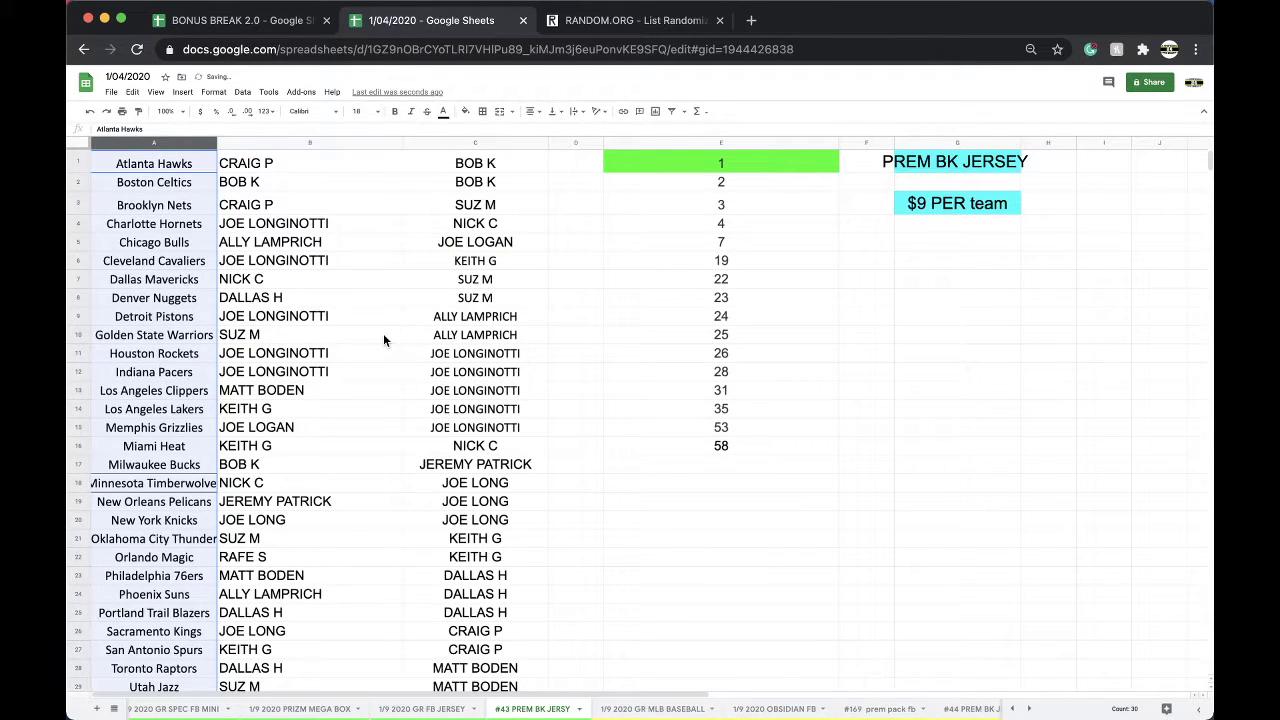